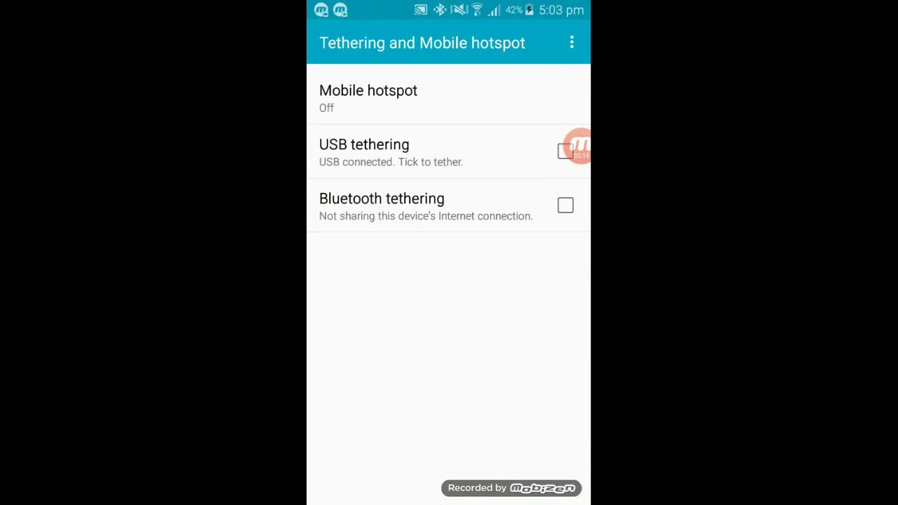
# - Turn on USB tethering on the phone and start the Trinus VR client
pyautogui.click(421, 151)
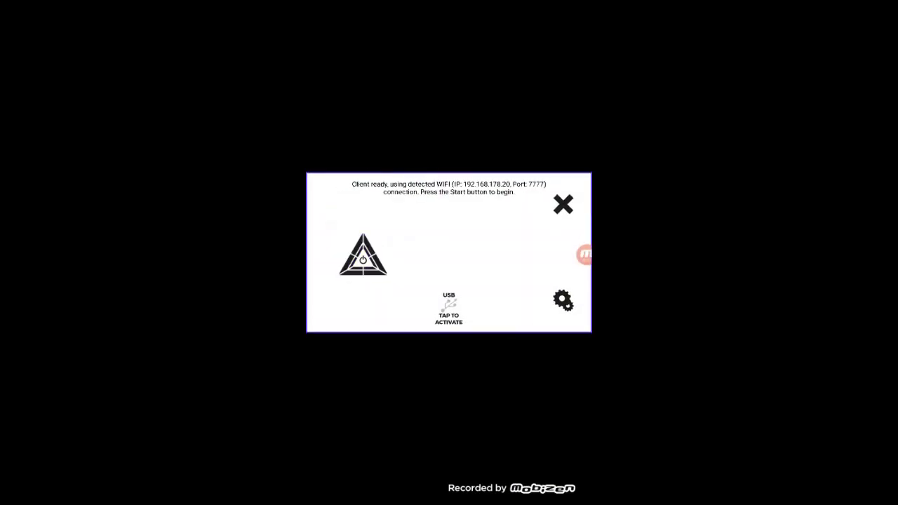
pyautogui.click(363, 255)
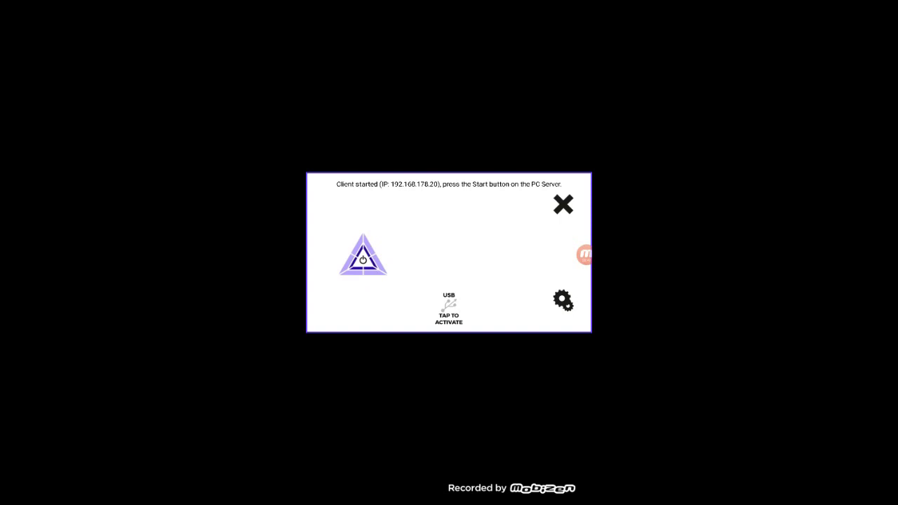
pyautogui.click(584, 254)
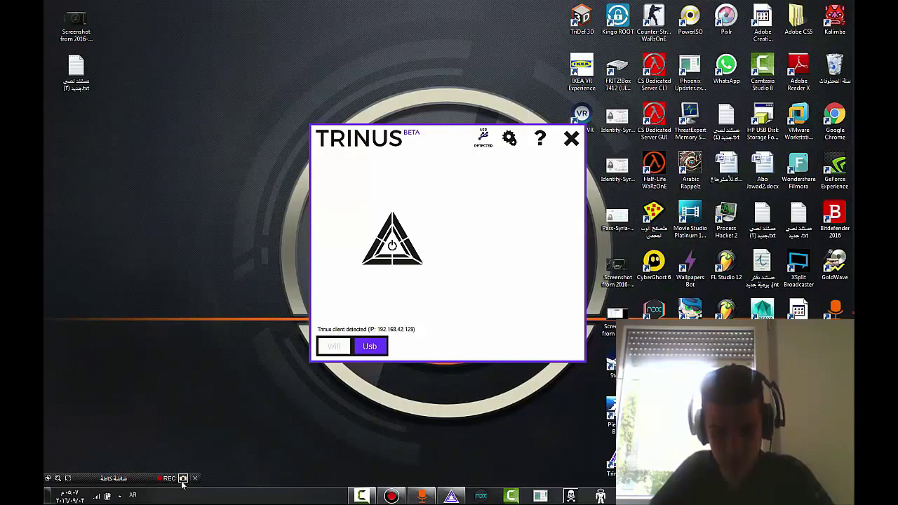
# - Start the screen recording on the PC, show the Trinus server settings and switch them to advanced mode
pyautogui.click(169, 478)
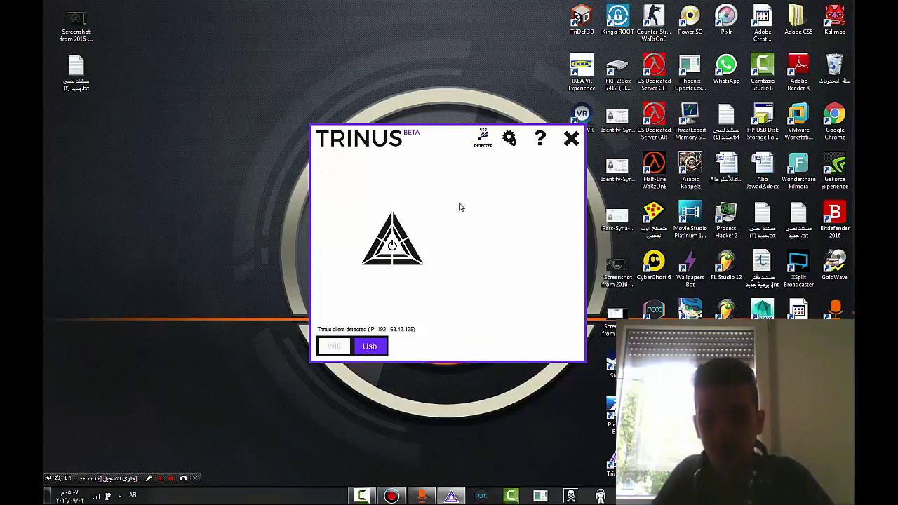
pyautogui.click(510, 140)
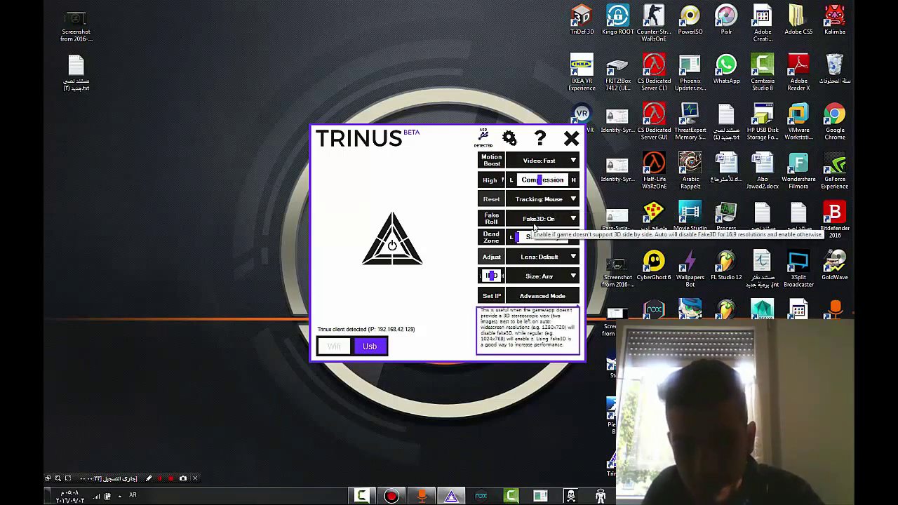
pyautogui.click(544, 302)
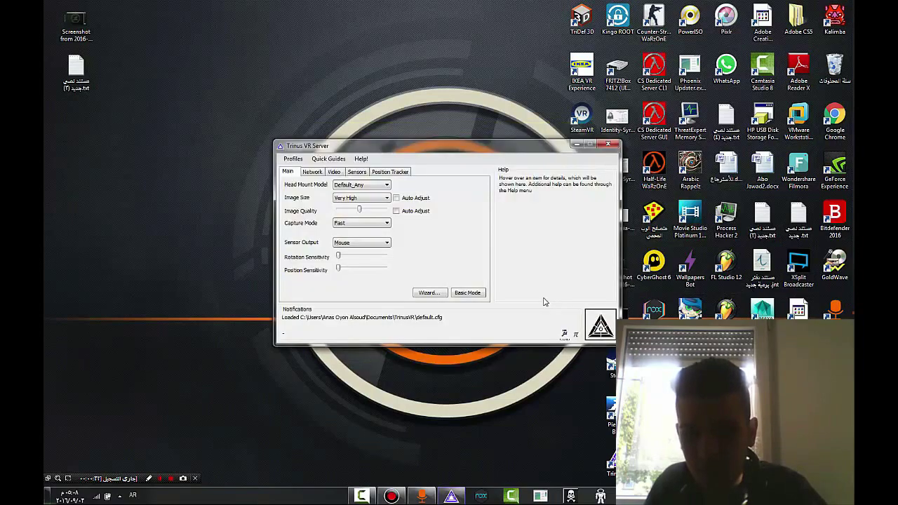
# - Look over the sensor and position tracker settings of the Trinus VR Server, then return to the main settings
pyautogui.click(319, 173)
pyautogui.click(357, 172)
pyautogui.click(385, 172)
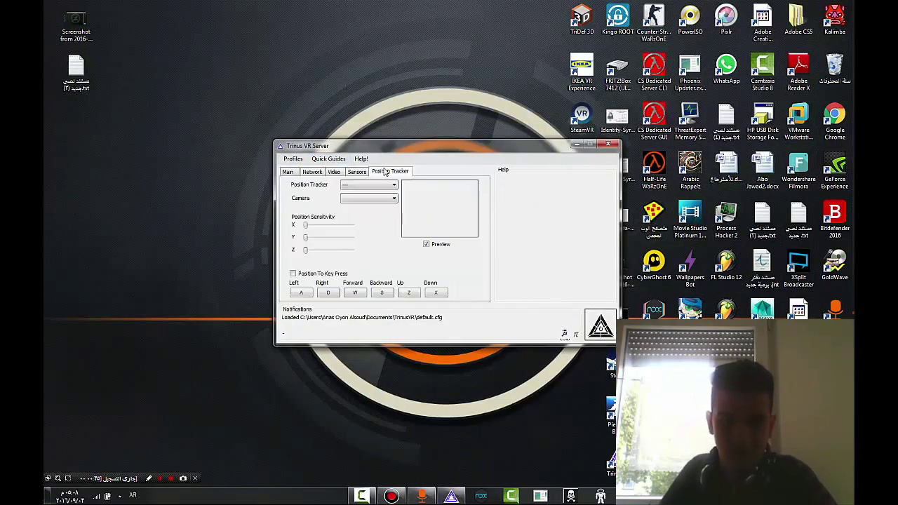
pyautogui.click(288, 171)
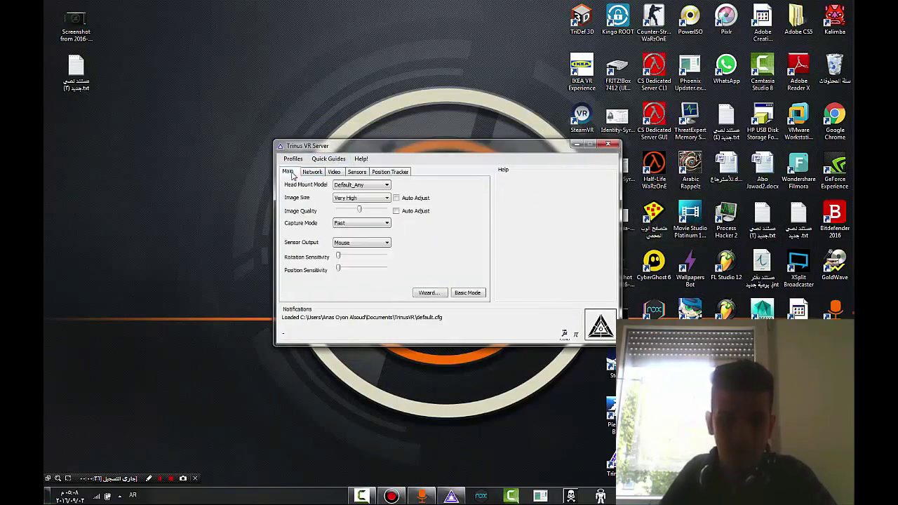
# - Check the available choices for the head mount model and the image size
pyautogui.click(376, 186)
pyautogui.click(346, 188)
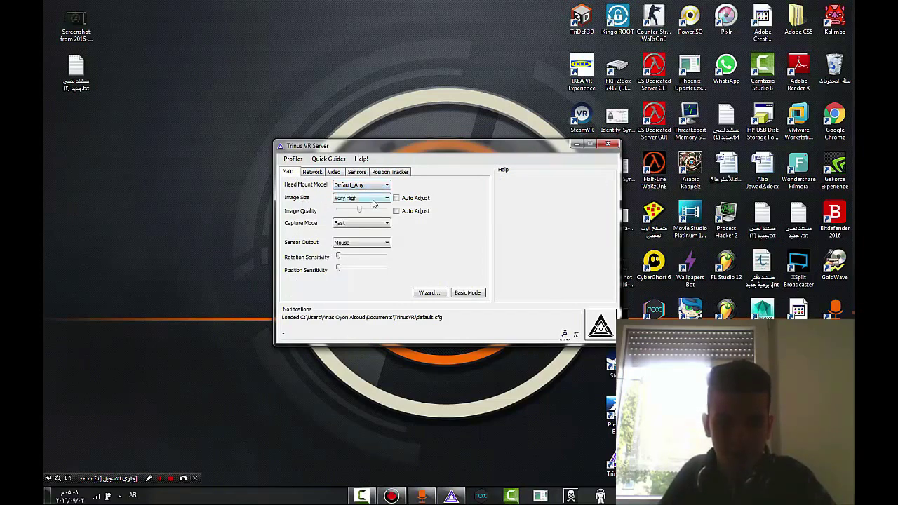
pyautogui.click(374, 201)
pyautogui.click(371, 213)
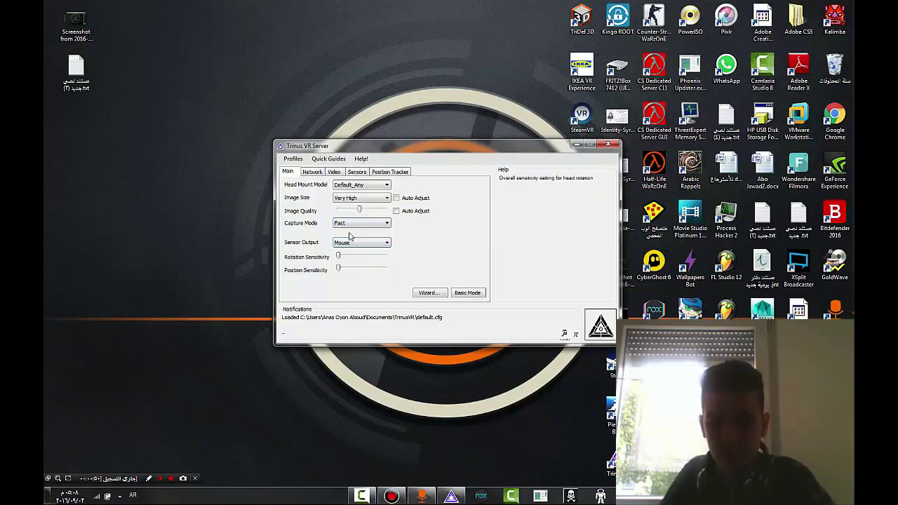
# - Review the network, video, sensor and position tracker settings, including the Fake3D choices, and return to the main settings
pyautogui.click(314, 173)
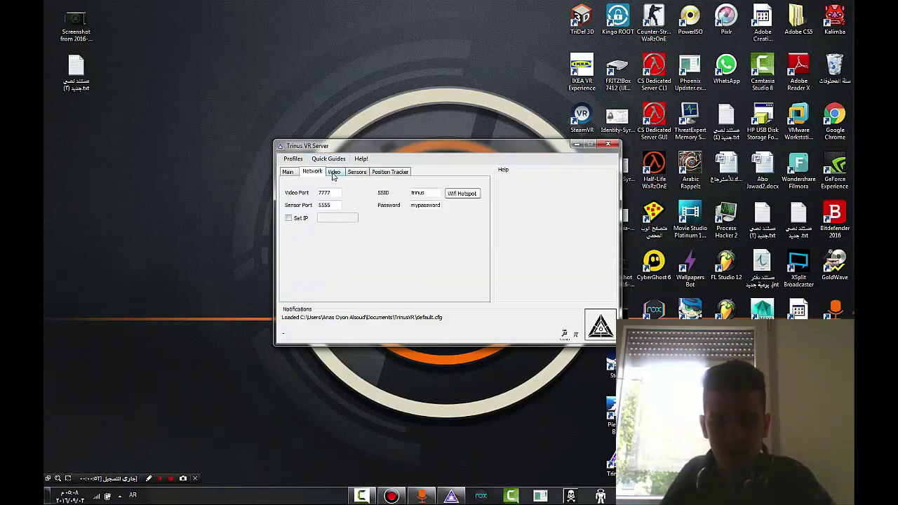
pyautogui.click(333, 173)
pyautogui.click(400, 193)
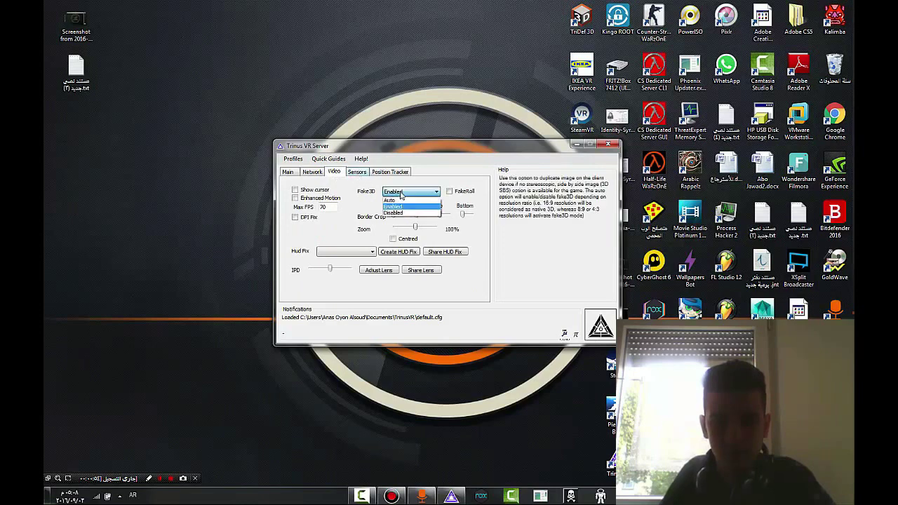
pyautogui.click(400, 195)
pyautogui.click(358, 172)
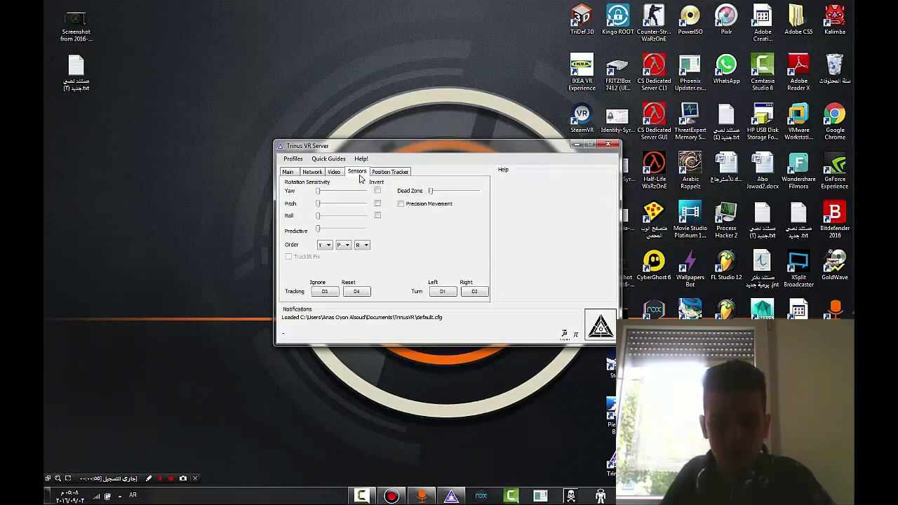
pyautogui.click(389, 173)
pyautogui.click(289, 171)
# - Save the current Trinus profile and switch the server back to basic mode
pyautogui.click(294, 159)
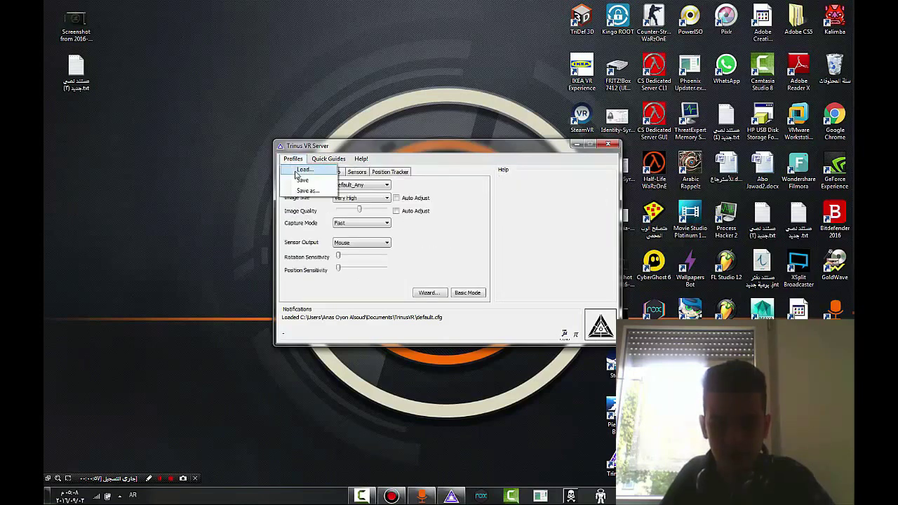
pyautogui.click(300, 182)
pyautogui.click(467, 293)
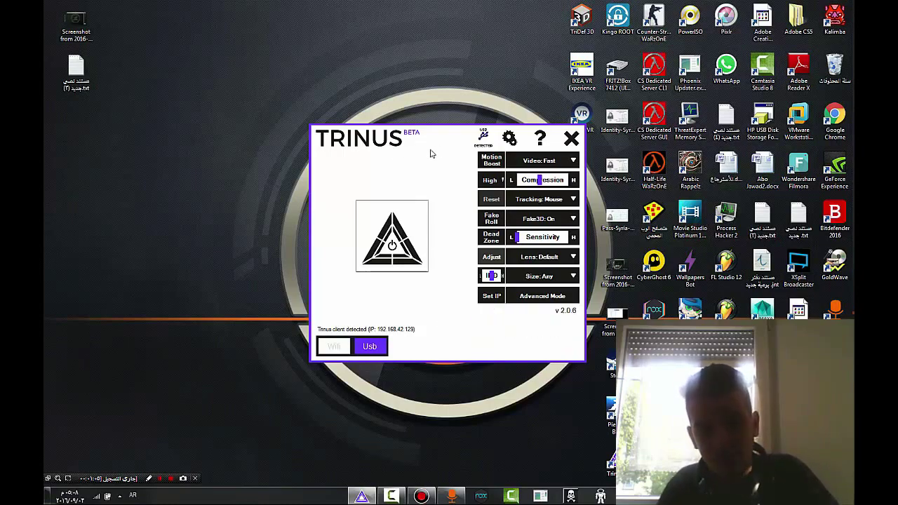
pyautogui.moveTo(442, 143); pyautogui.dragTo(423, 148)
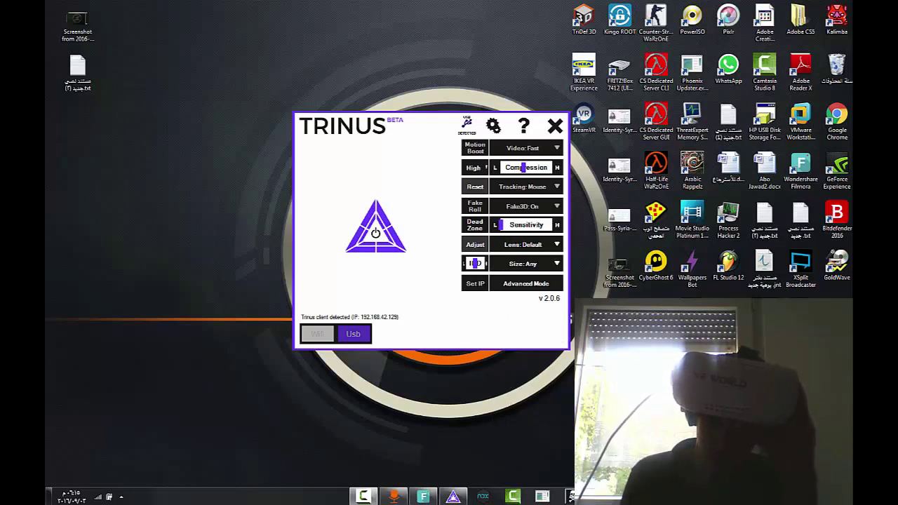
# - Search the installed programs for "b" and launch Battlefield Bad Company 2
pyautogui.press('super')
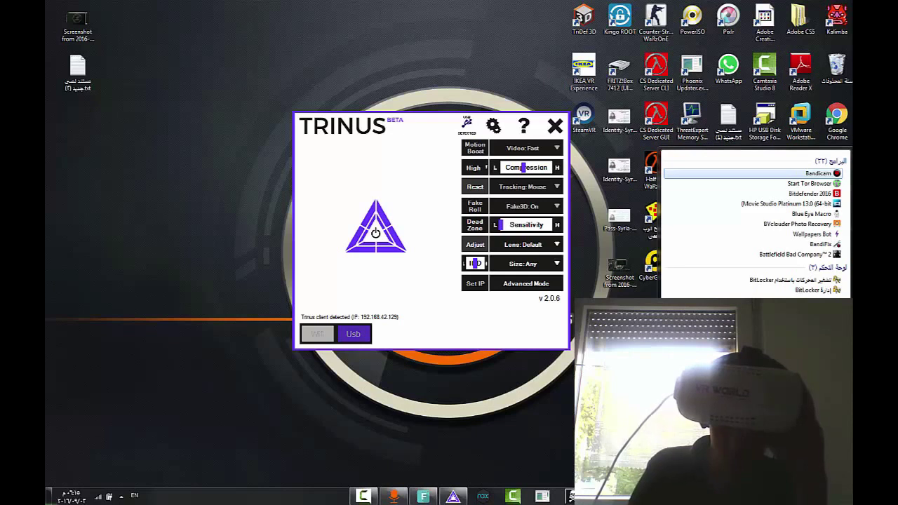
pyautogui.press('Down')
pyautogui.press('Down')
pyautogui.press('Down')
pyautogui.press('Down')
pyautogui.press('Down')
pyautogui.press('Down')
pyautogui.press('Down')
pyautogui.press('Down')
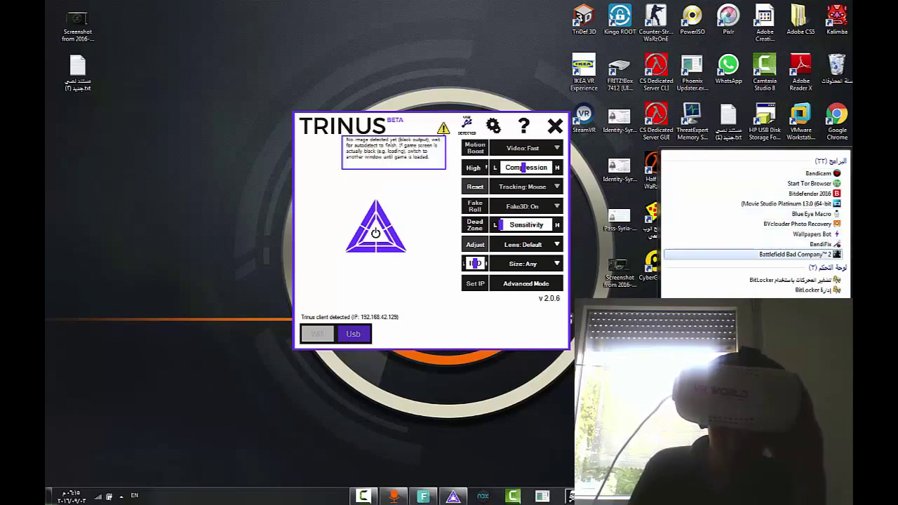
pyautogui.press('Return')
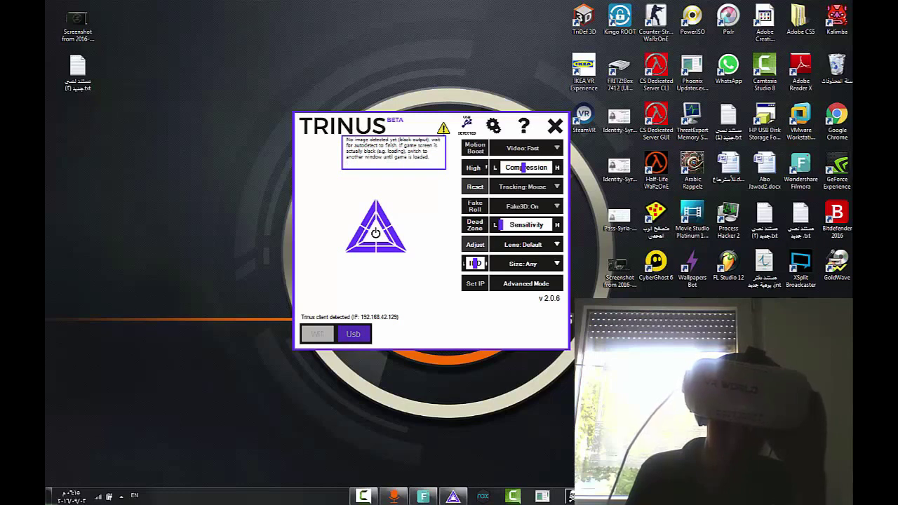
# - Try to launch Battlefield Bad Company 2 again through a search for "b", and dismiss the updater message
pyautogui.press('super')
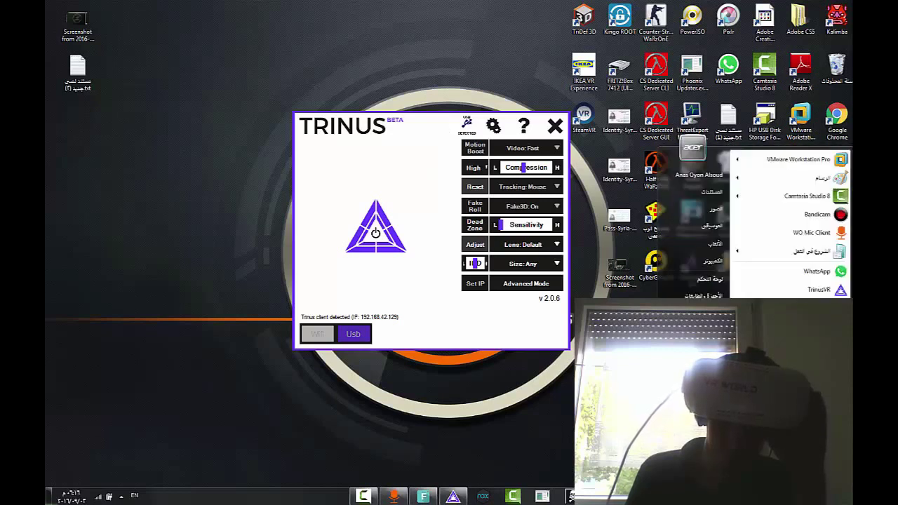
pyautogui.write('b')
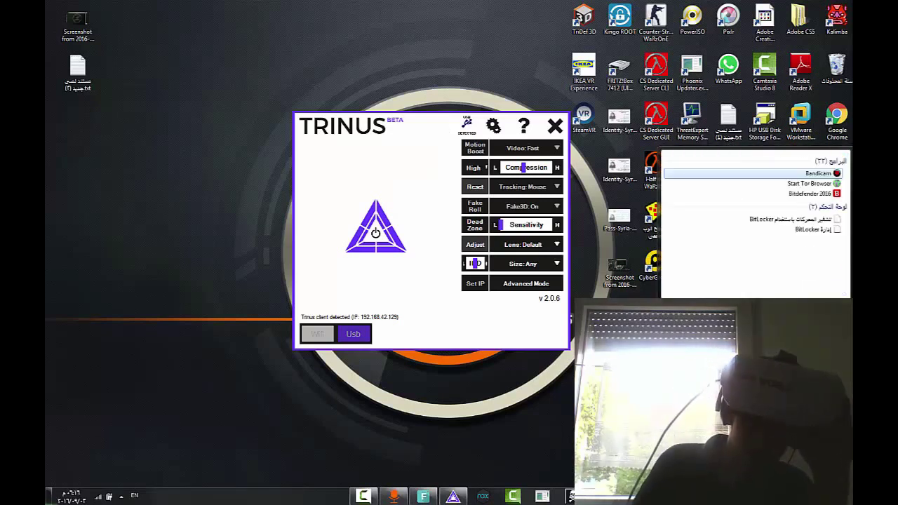
pyautogui.press('Down')
pyautogui.press('Down')
pyautogui.press('Down')
pyautogui.press('Down')
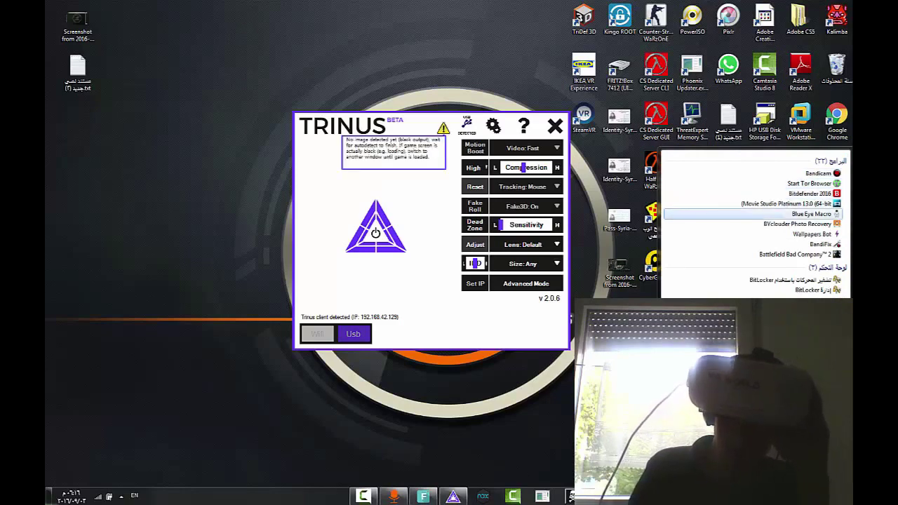
pyautogui.press('Down')
pyautogui.press('Down')
pyautogui.press('Down')
pyautogui.press('Down')
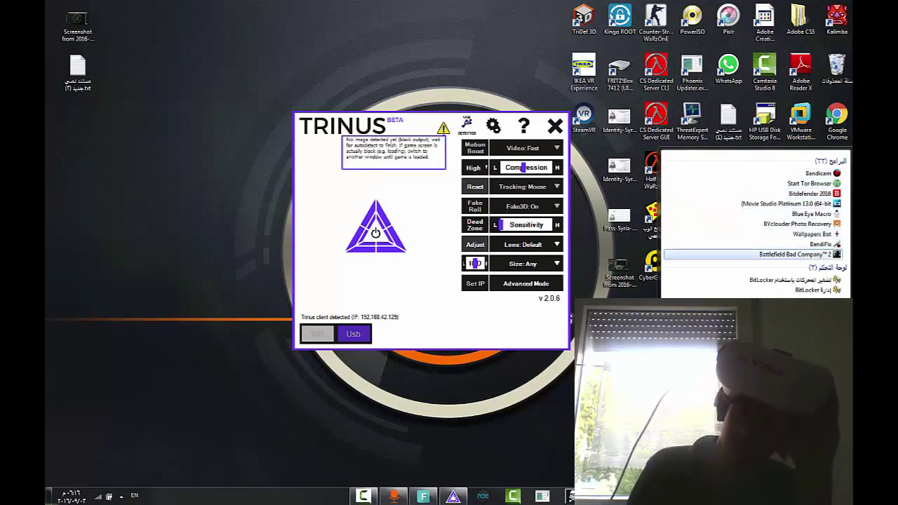
pyautogui.press('Return')
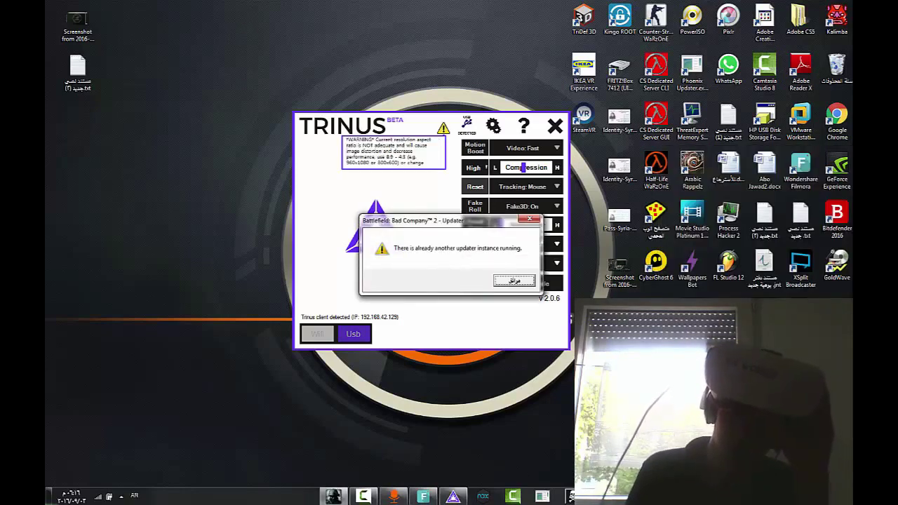
pyautogui.click(522, 279)
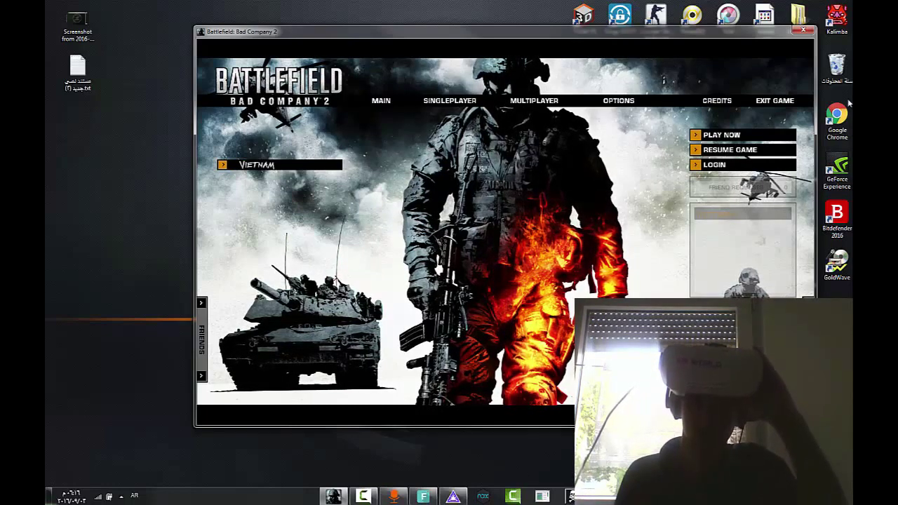
# - Resume the saved Battlefield Bad Company 2 game and sidestep left inside the room
pyautogui.click(725, 150)
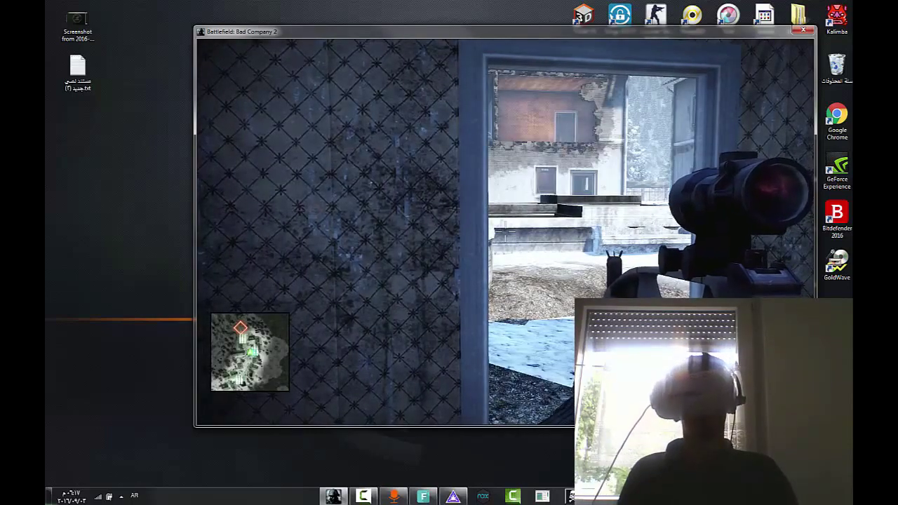
pyautogui.press('a')
pyautogui.press('a')
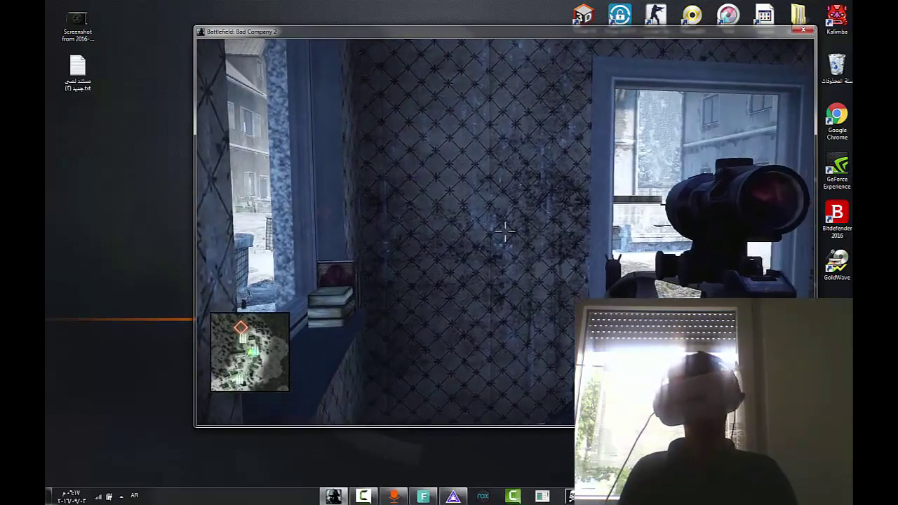